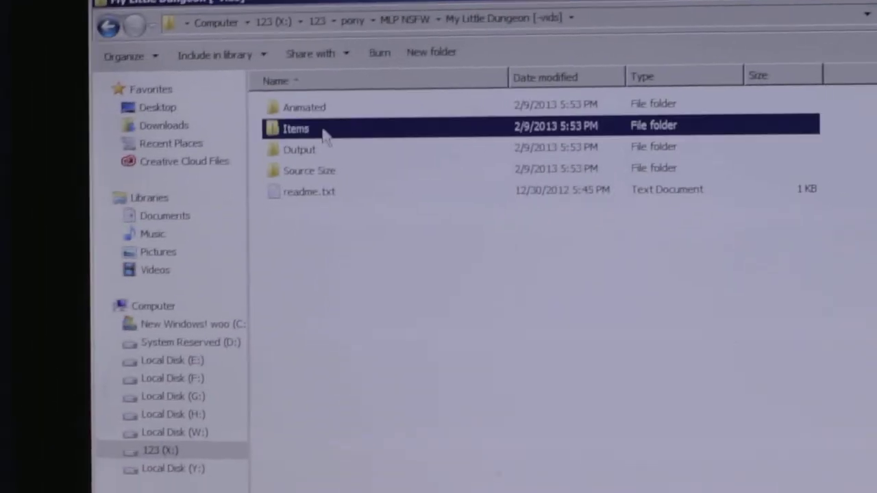
pyautogui.doubleClick(326, 135)
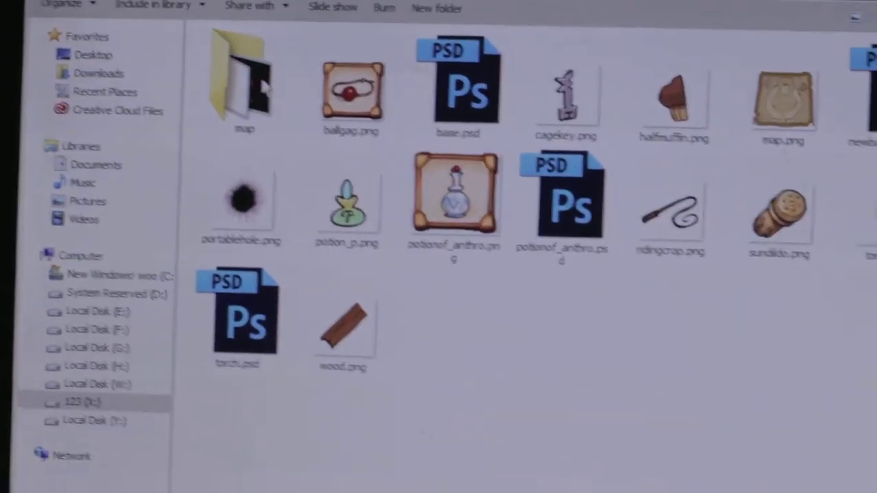